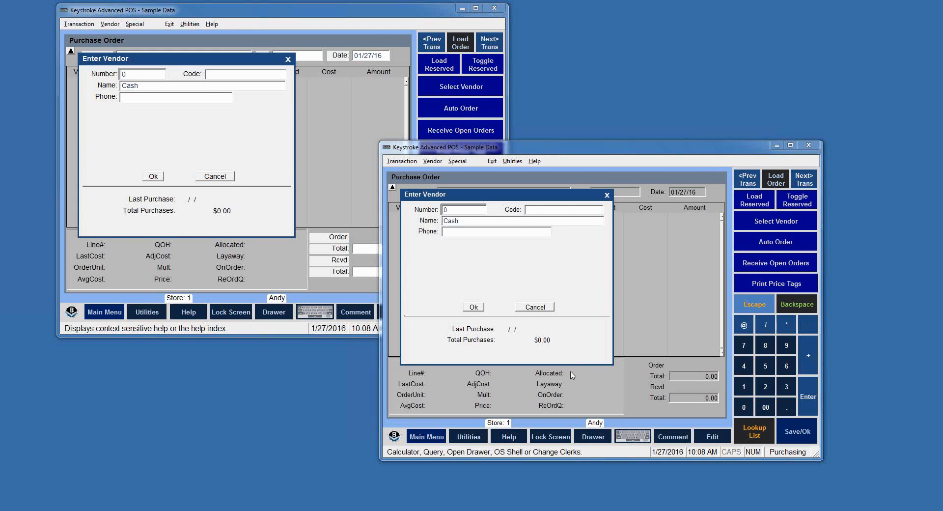
- In the front window, look up orders by number and load the Mtn. High Distrib. order dated 01/16/15 for editing
{"action": "left_click", "coordinate": [408, 164]}
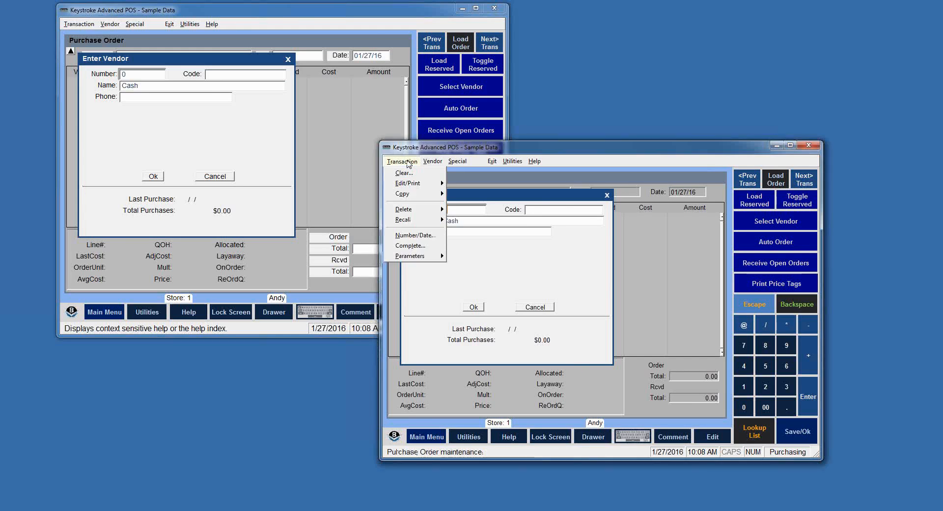
{"action": "mouse_move", "coordinate": [417, 183]}
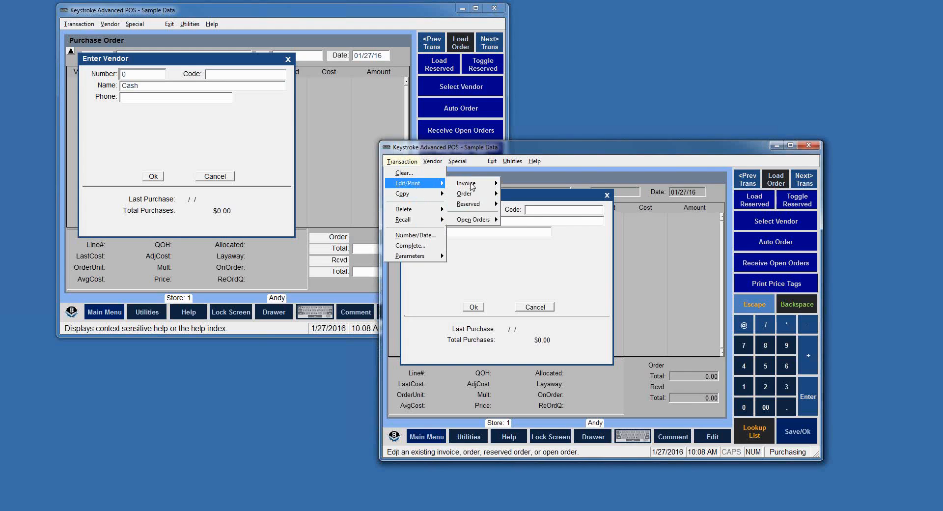
{"action": "mouse_move", "coordinate": [466, 194]}
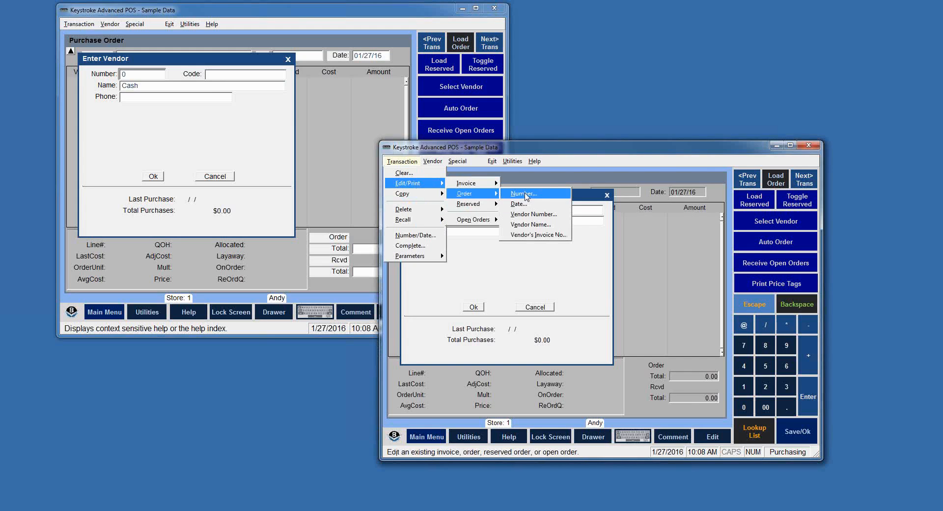
{"action": "left_click", "coordinate": [524, 195]}
{"action": "double_click", "coordinate": [544, 339]}
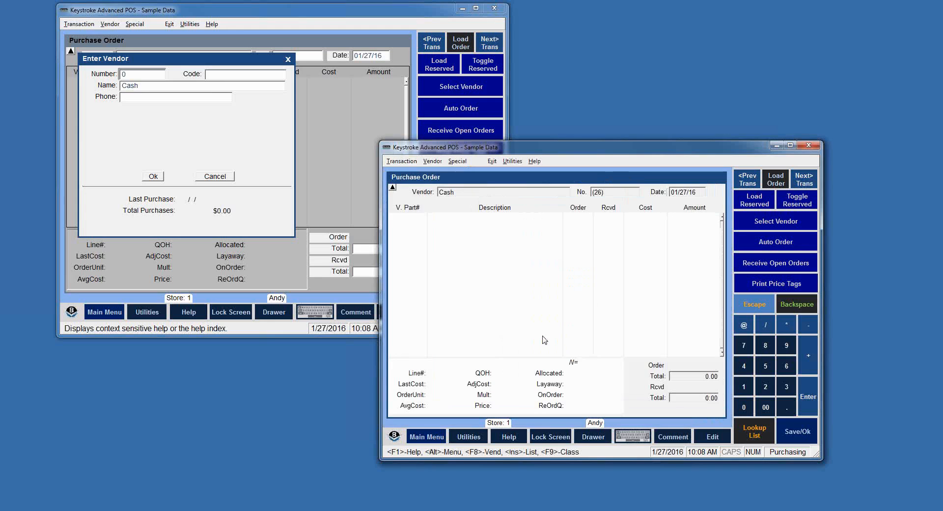
- Switch to the rear window and load the same Mtn. High Distrib. order dated 01/16/15 for editing
{"action": "left_click", "coordinate": [237, 18]}
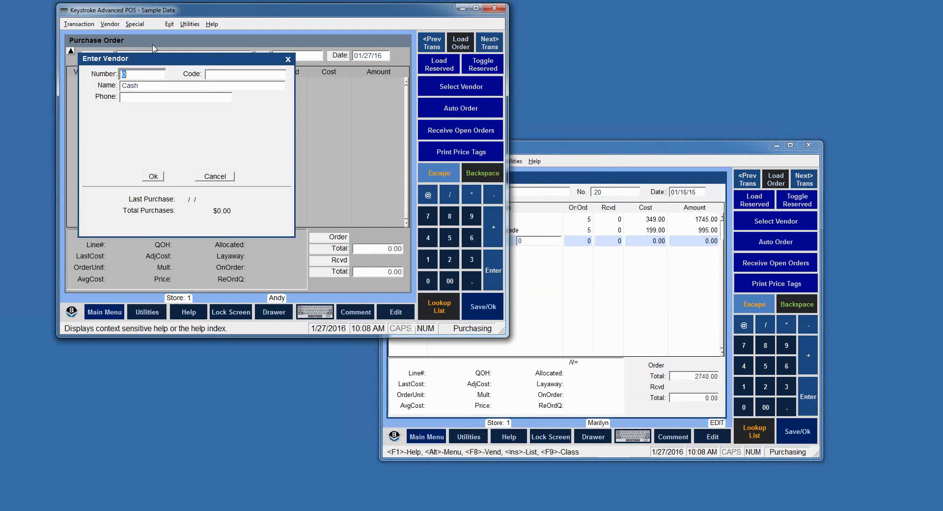
{"action": "left_click", "coordinate": [77, 24]}
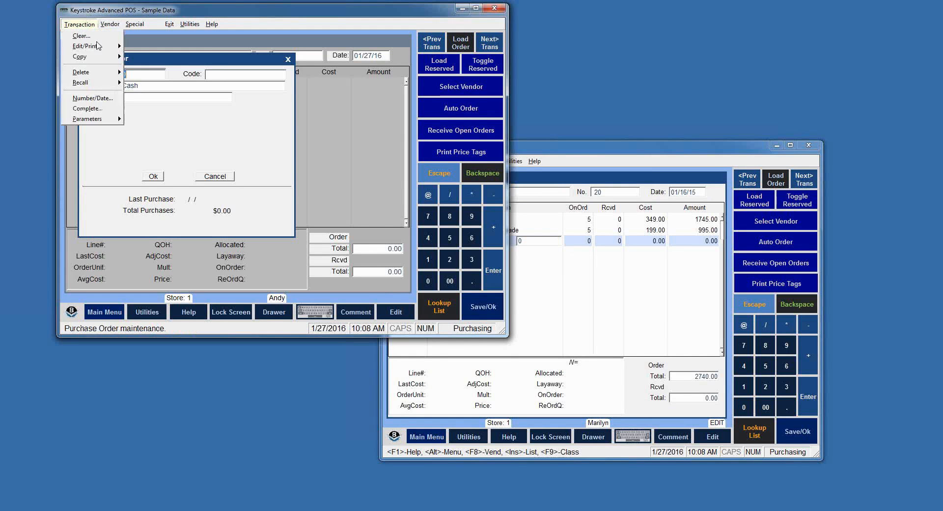
{"action": "mouse_move", "coordinate": [98, 46]}
{"action": "mouse_move", "coordinate": [158, 58]}
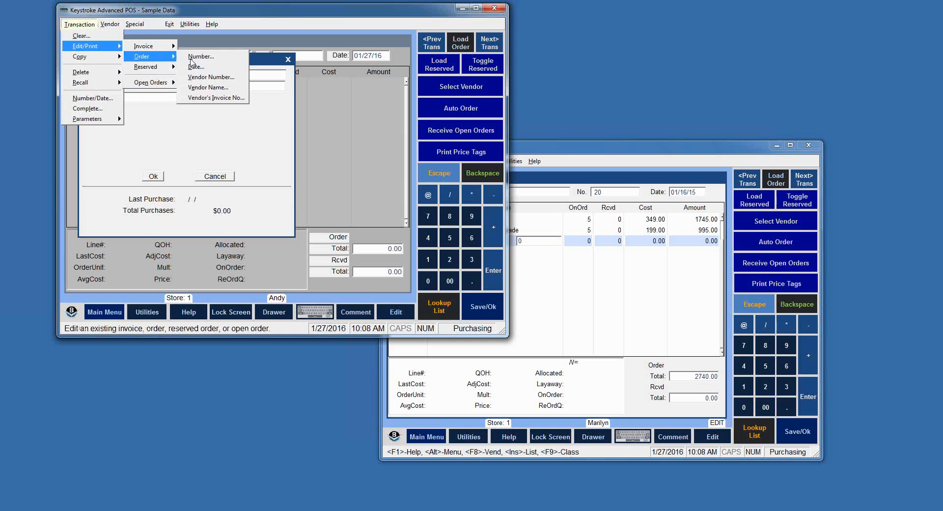
{"action": "left_click", "coordinate": [205, 57]}
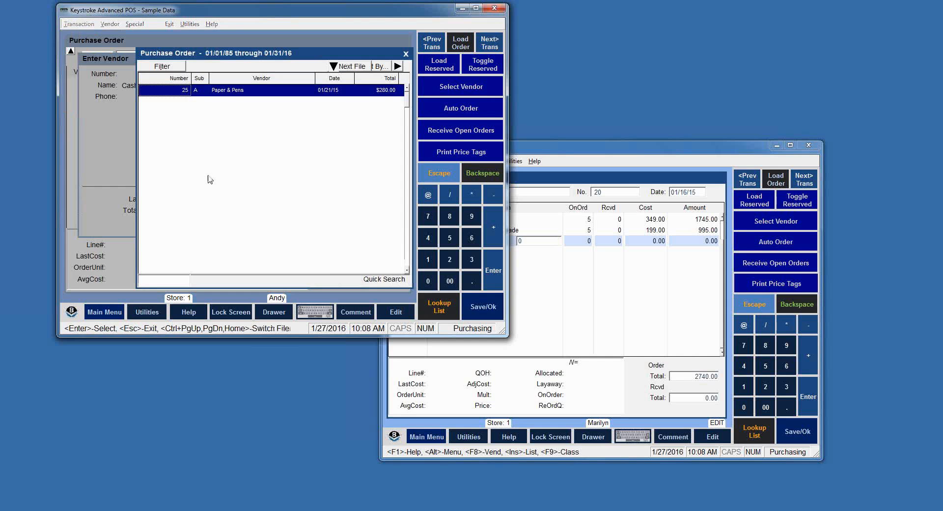
{"action": "left_click", "coordinate": [228, 208]}
{"action": "double_click", "coordinate": [228, 210]}
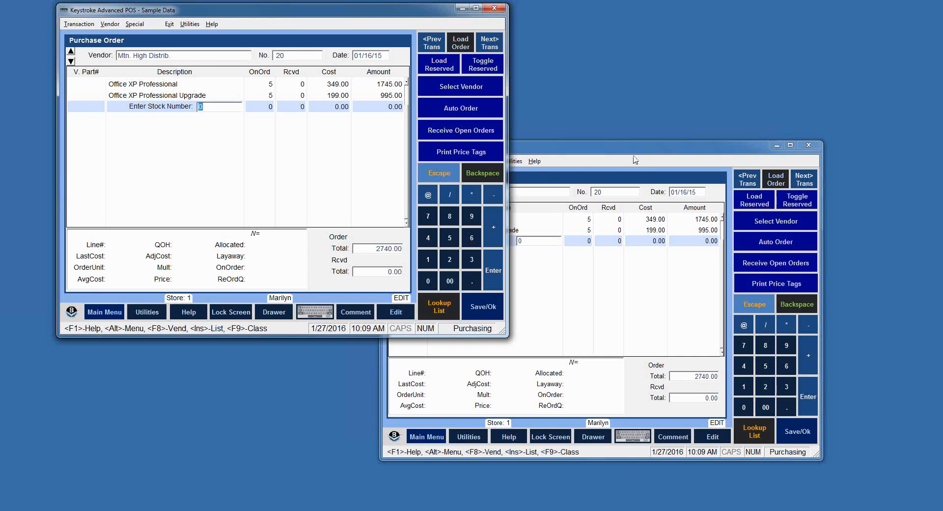
- Enter a received quantity of 5 for both Office XP Professional and Office XP Professional Upgrade
{"action": "left_click", "coordinate": [431, 131]}
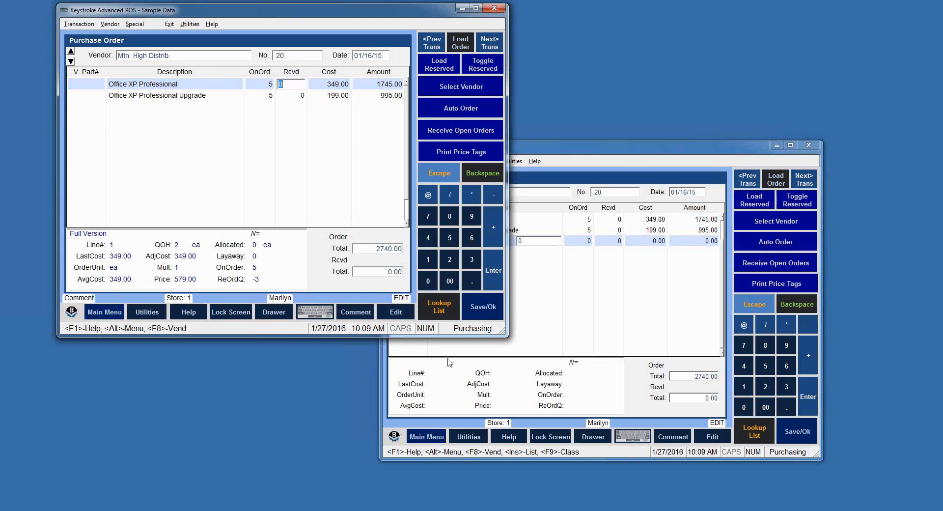
{"action": "type", "text": "5"}
{"action": "key", "text": "Return"}
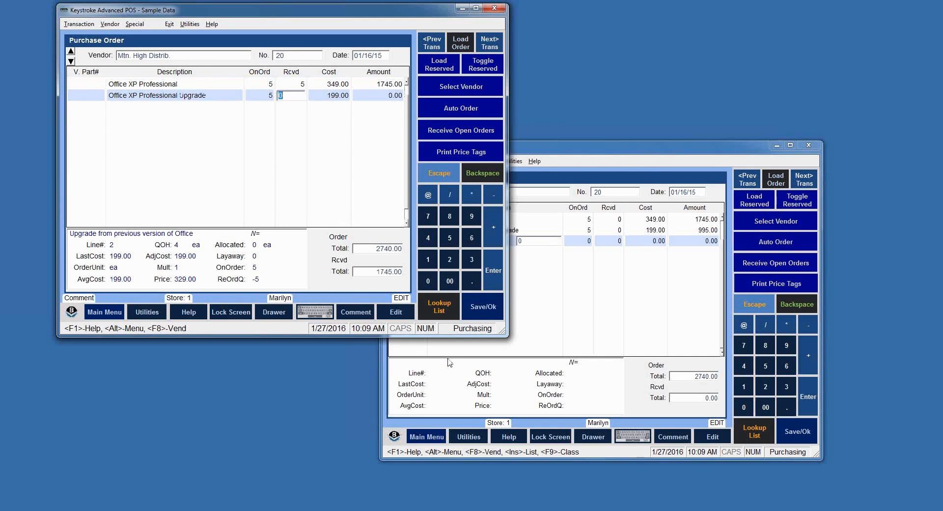
{"action": "type", "text": "5"}
- Complete the Mtn. High Distrib. purchase without adding a payment and save the order without printing it
{"action": "key", "text": "F10"}
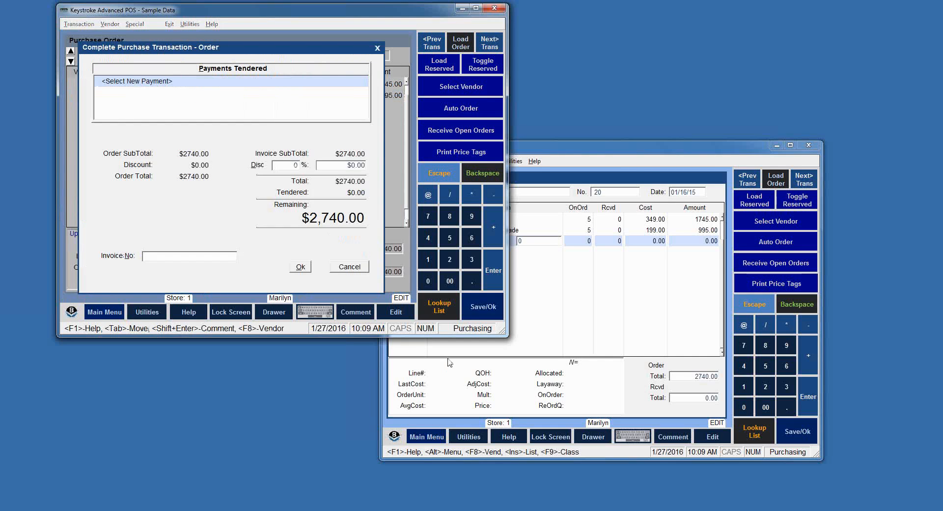
{"action": "key", "text": "Return"}
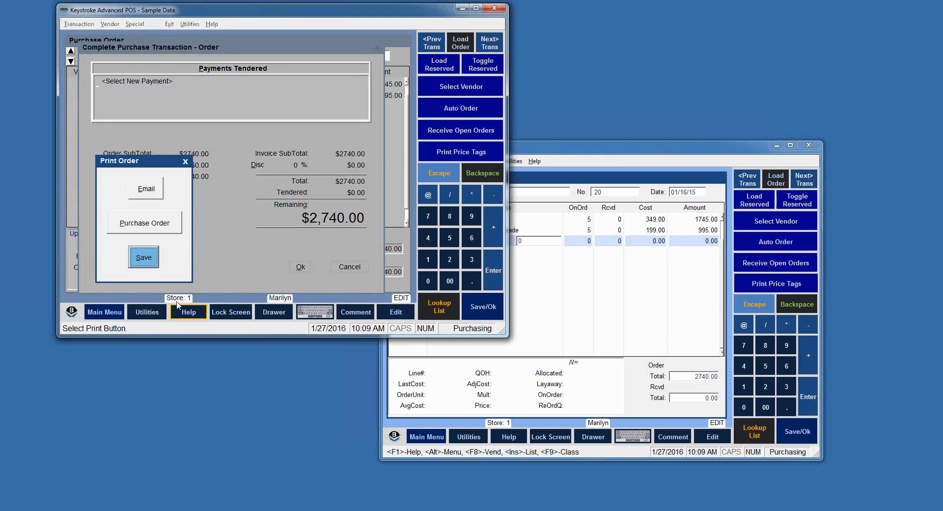
{"action": "left_click", "coordinate": [146, 264]}
{"action": "key", "text": "Return"}
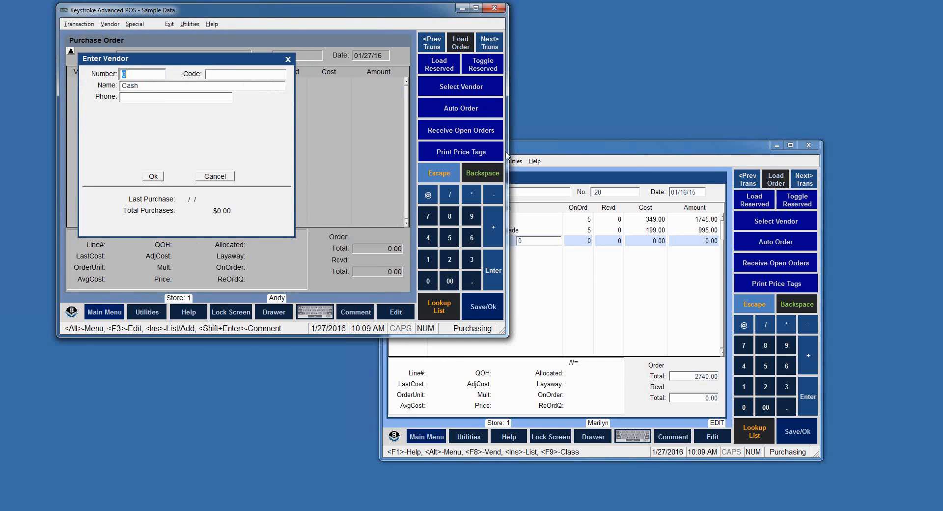
- Return to the other window, try to edit its outdated copy of the Mtn. High Distrib. order, and reload the transaction
{"action": "left_click", "coordinate": [549, 155]}
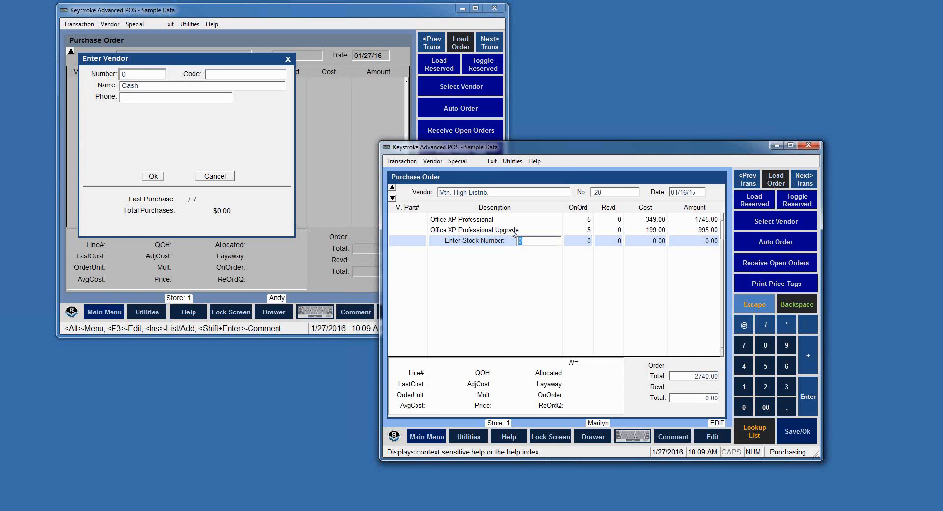
{"action": "left_click", "coordinate": [512, 230]}
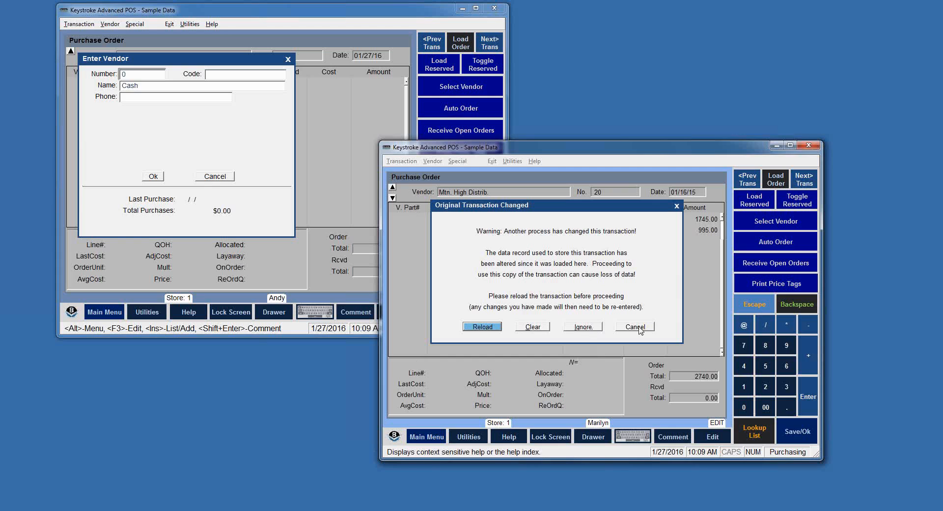
{"action": "left_click", "coordinate": [482, 326]}
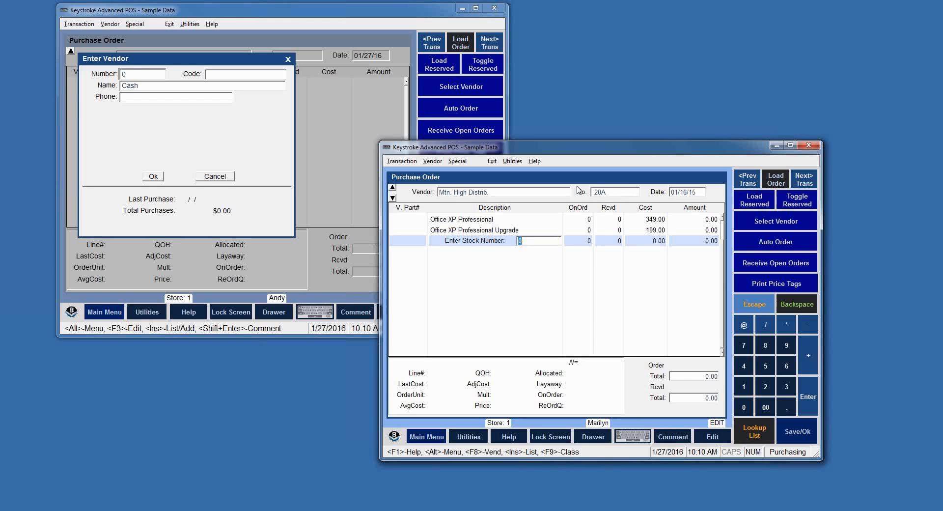
- Clear the reloaded Mtn. High Distrib. order from the purchase screen
{"action": "left_click", "coordinate": [408, 165]}
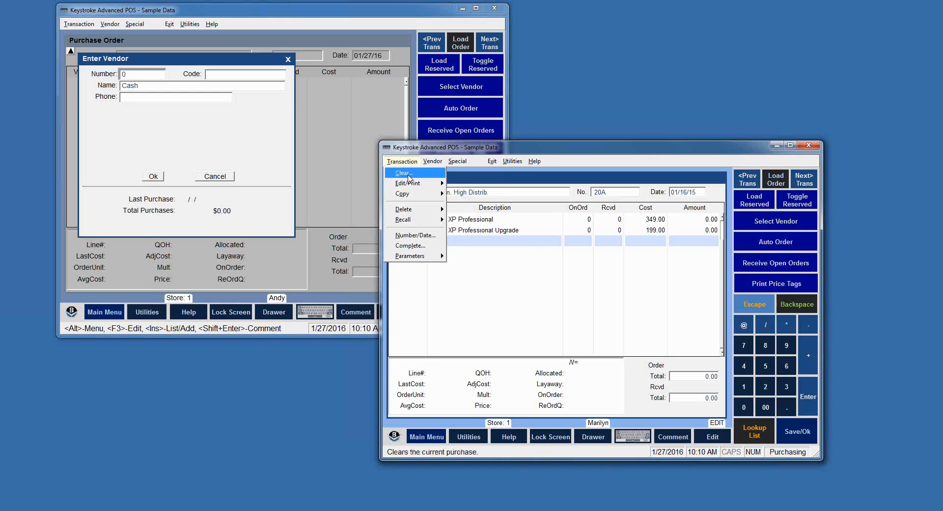
{"action": "left_click", "coordinate": [409, 177]}
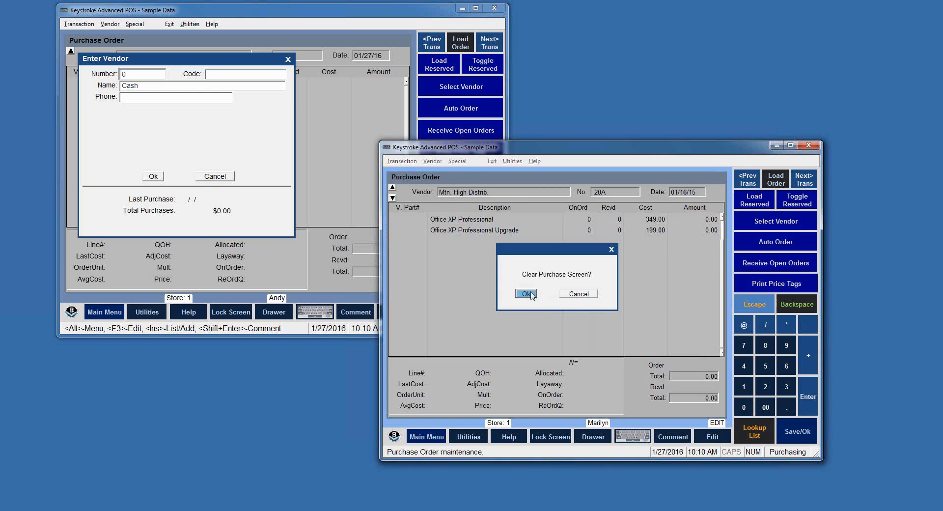
{"action": "key", "text": "Escape"}
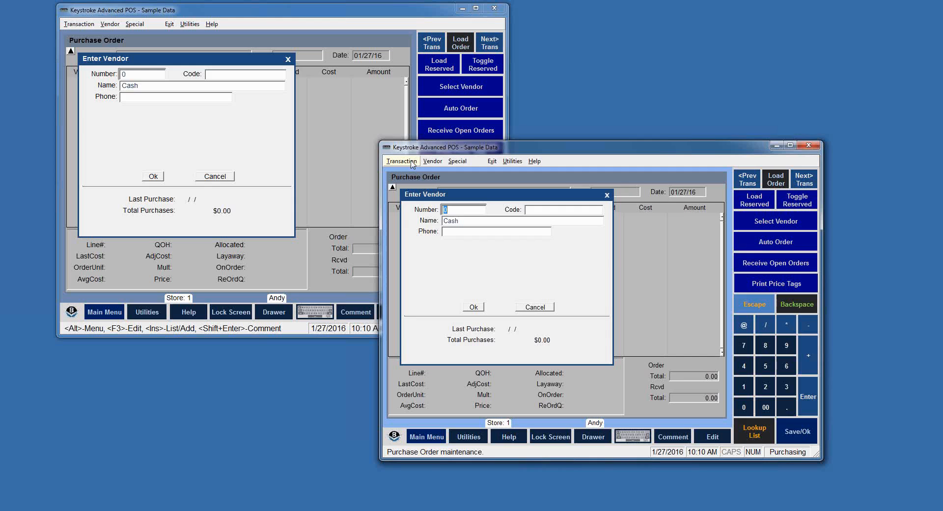
- Look up orders by number and load The CandyMan Co. order dated 01/20/15 for editing in this window
{"action": "left_click", "coordinate": [402, 161]}
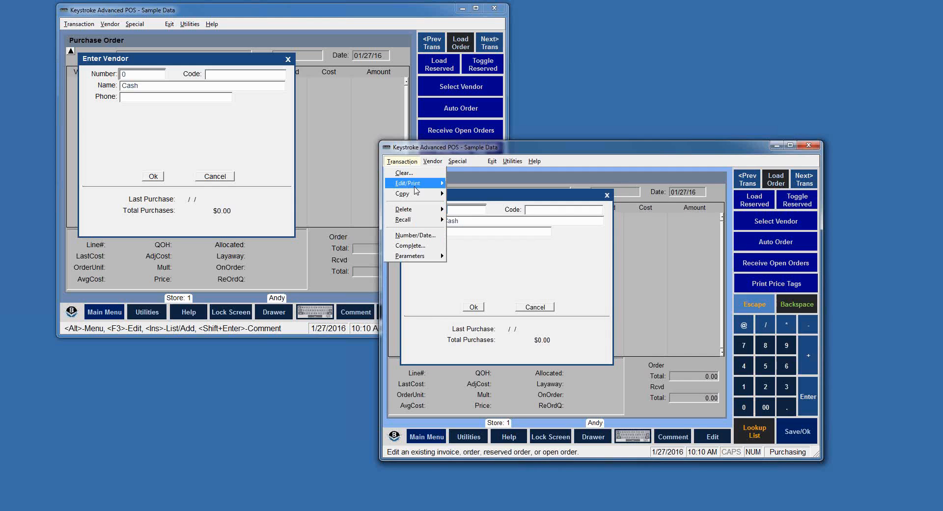
{"action": "mouse_move", "coordinate": [414, 188]}
{"action": "mouse_move", "coordinate": [484, 195]}
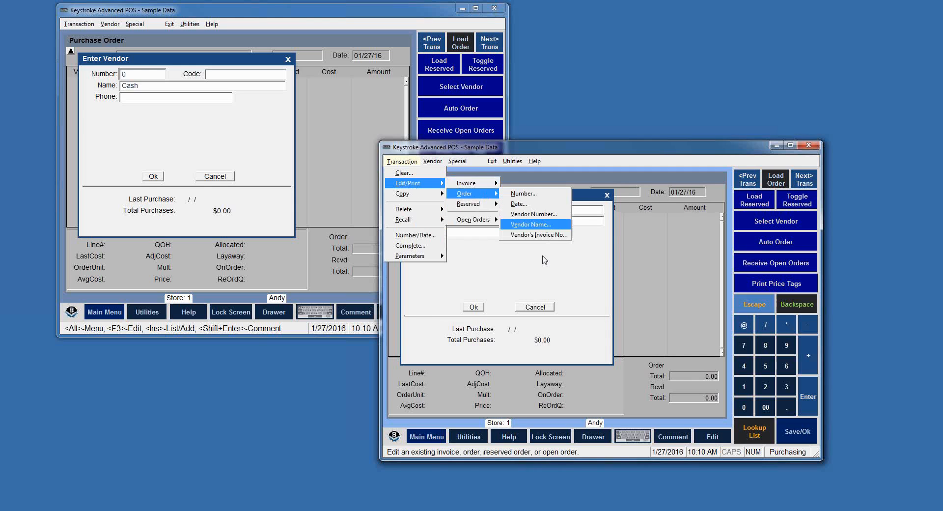
{"action": "left_click", "coordinate": [524, 193]}
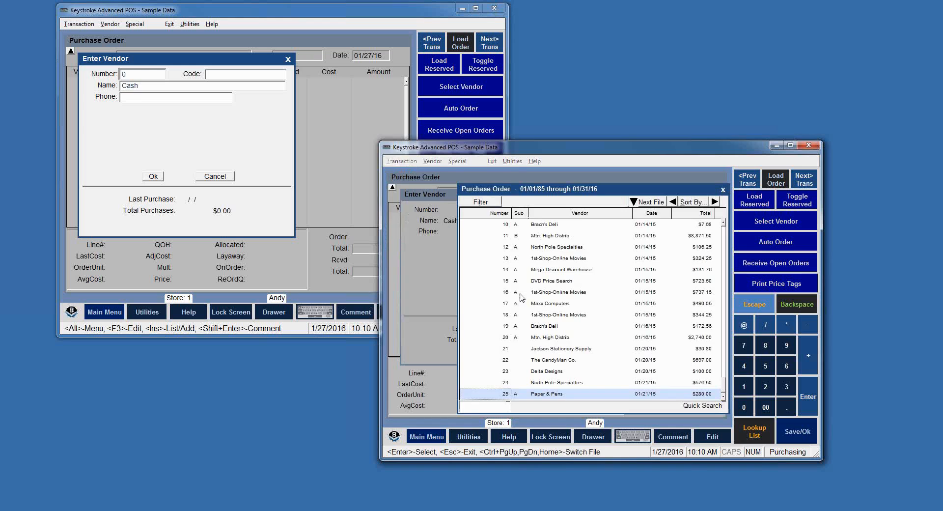
{"action": "double_click", "coordinate": [549, 364]}
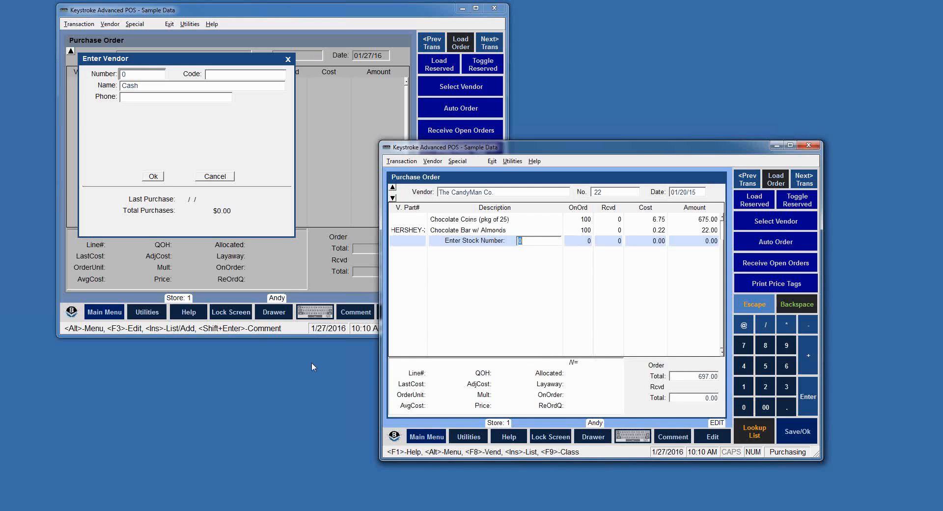
- Switch to the other window and load the same The CandyMan Co. order there, moving on from the Jackson Stationary Supply order
{"action": "left_click", "coordinate": [179, 10]}
{"action": "left_click", "coordinate": [78, 24]}
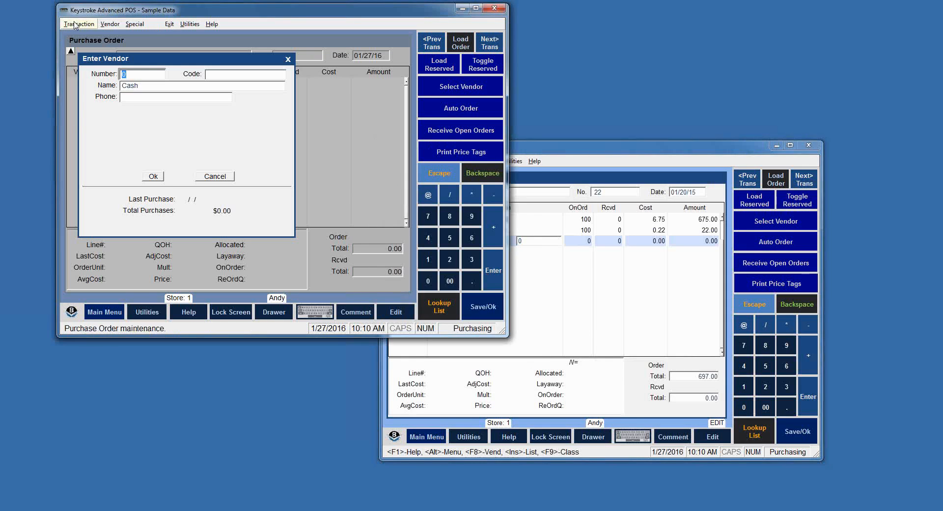
{"action": "mouse_move", "coordinate": [89, 46]}
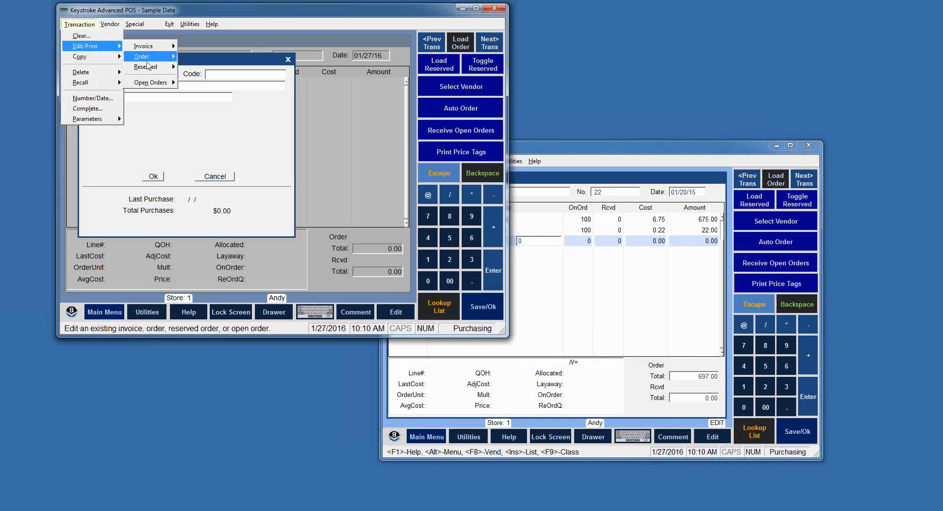
{"action": "mouse_move", "coordinate": [153, 63]}
{"action": "left_click", "coordinate": [203, 59]}
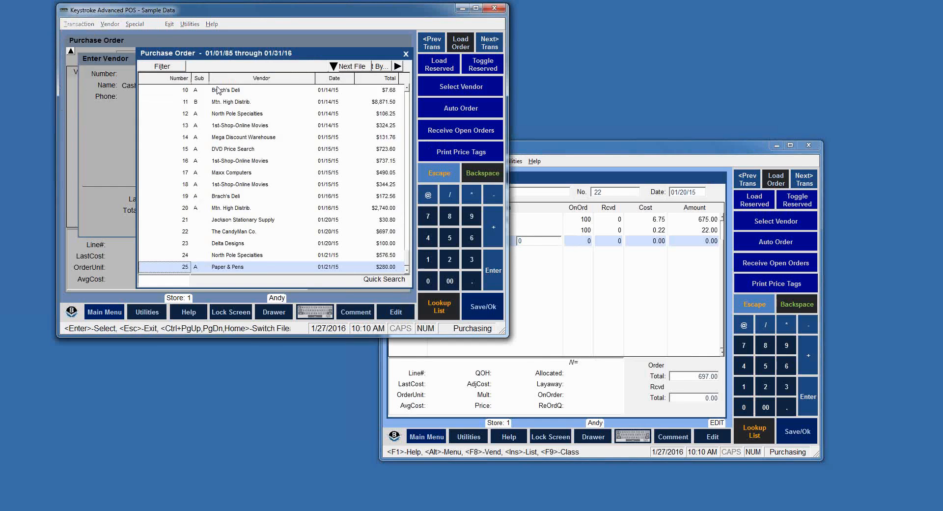
{"action": "double_click", "coordinate": [235, 220]}
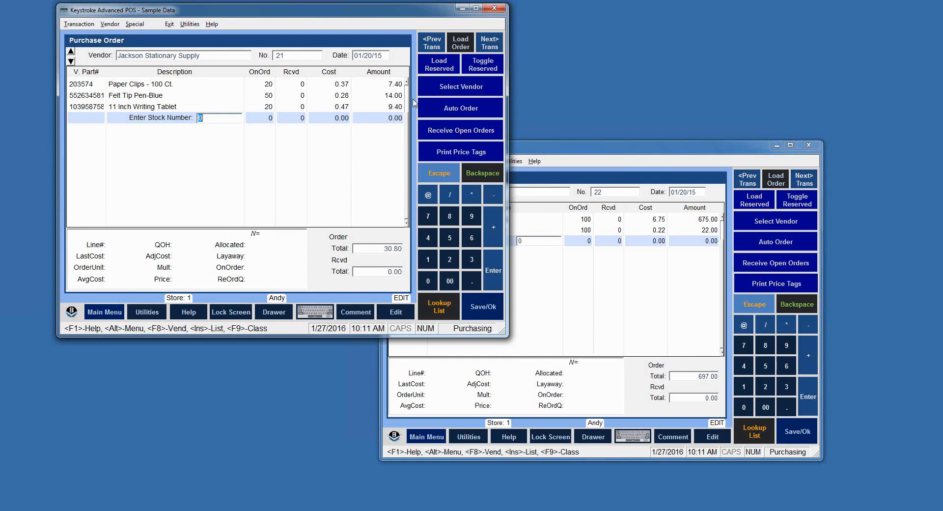
{"action": "key", "text": "Page_Down"}
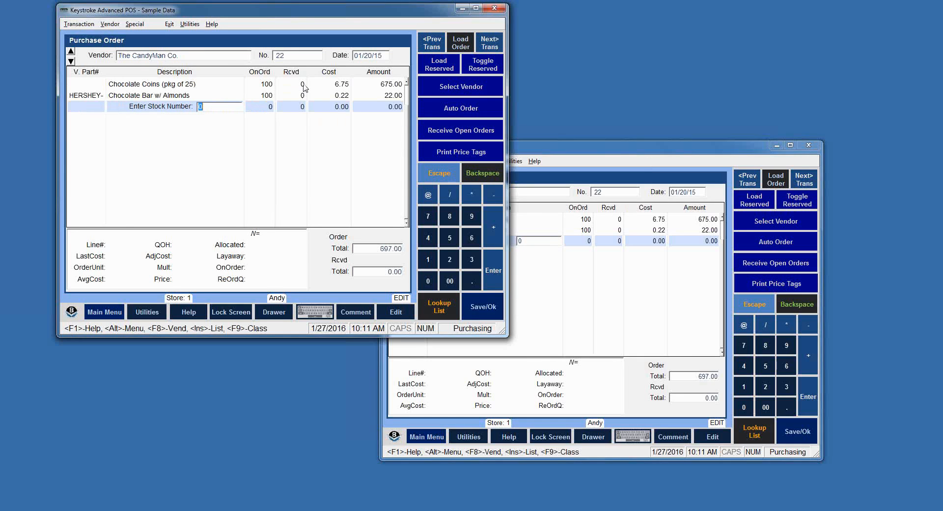
- Enter a received quantity of 100 for Chocolate Coins (pkg of 25) and begin completing the purchase
{"action": "left_click", "coordinate": [302, 88]}
{"action": "type", "text": "100"}
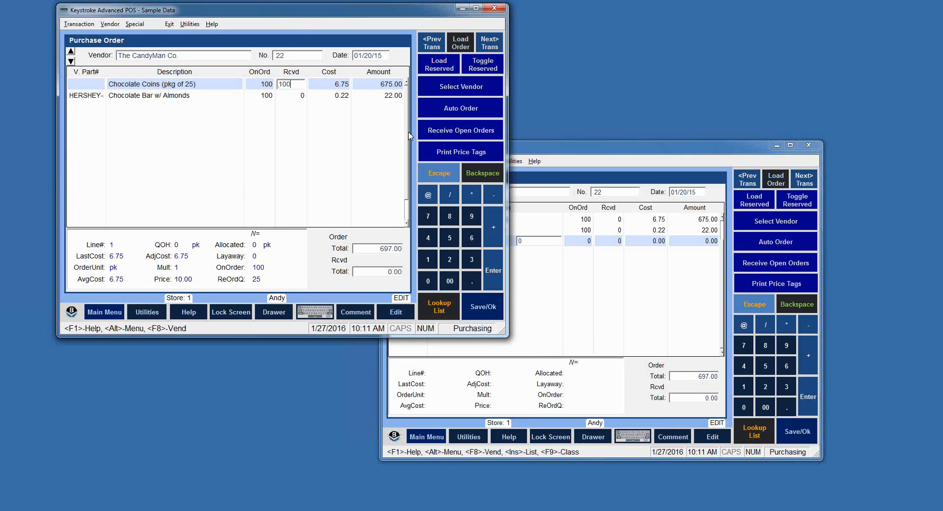
{"action": "key", "text": "F10"}
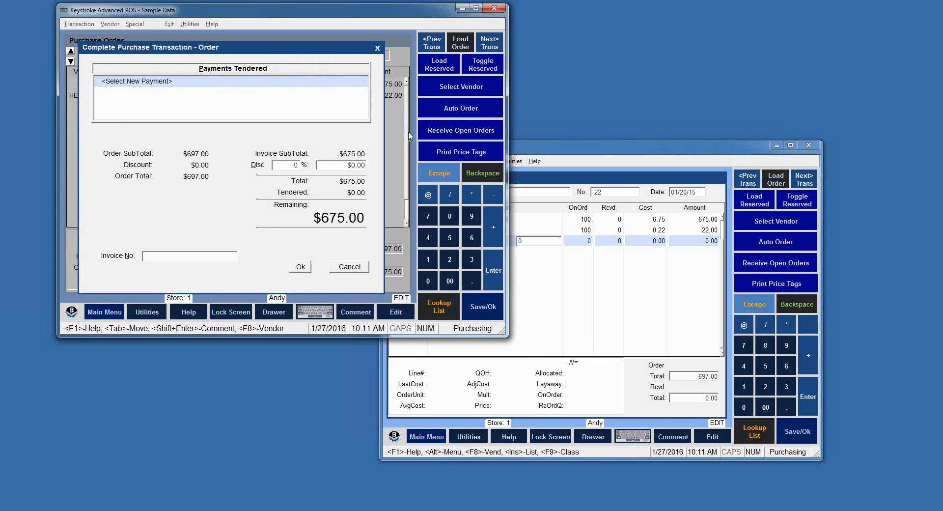
- Tender $675.00 in cash for The CandyMan Co. purchase and save the order, declining removal of the items still open
{"action": "key", "text": "Return"}
{"action": "key", "text": "Return"}
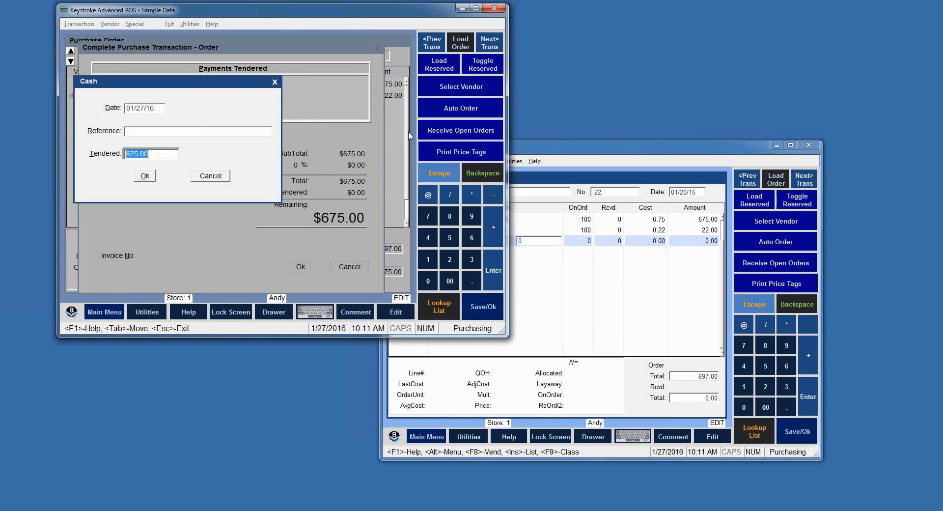
{"action": "key", "text": "Tab"}
{"action": "key", "text": "Return"}
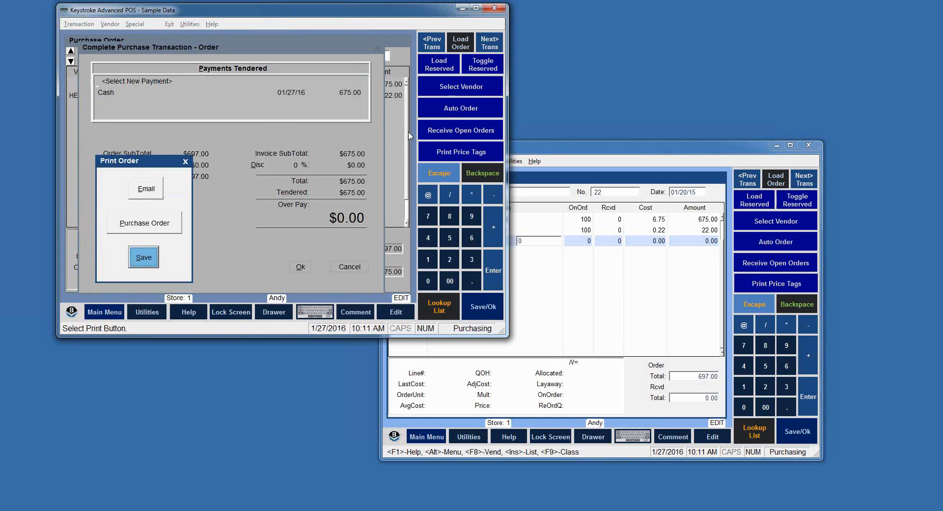
{"action": "key", "text": "Return"}
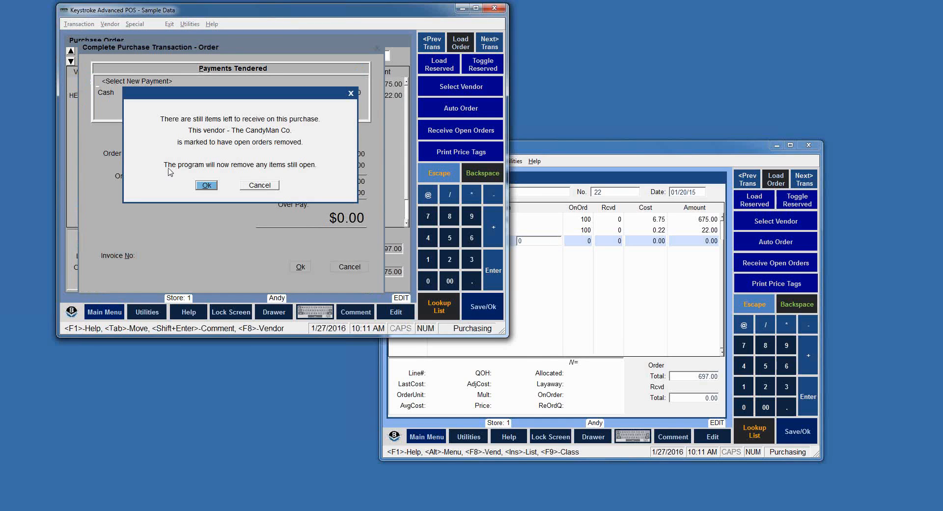
{"action": "left_click", "coordinate": [268, 187]}
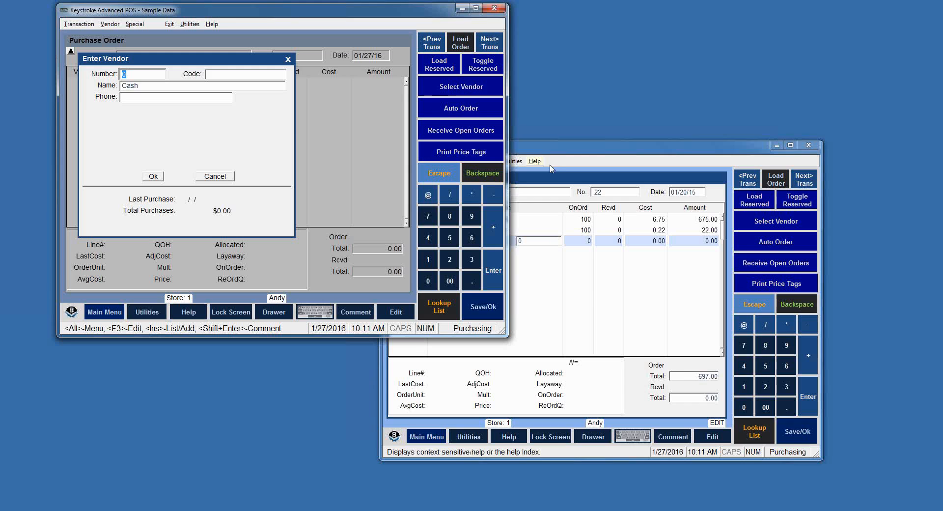
- Return to the window still holding the earlier copy of The CandyMan Co. order and clear the changed transaction there
{"action": "left_click", "coordinate": [554, 167]}
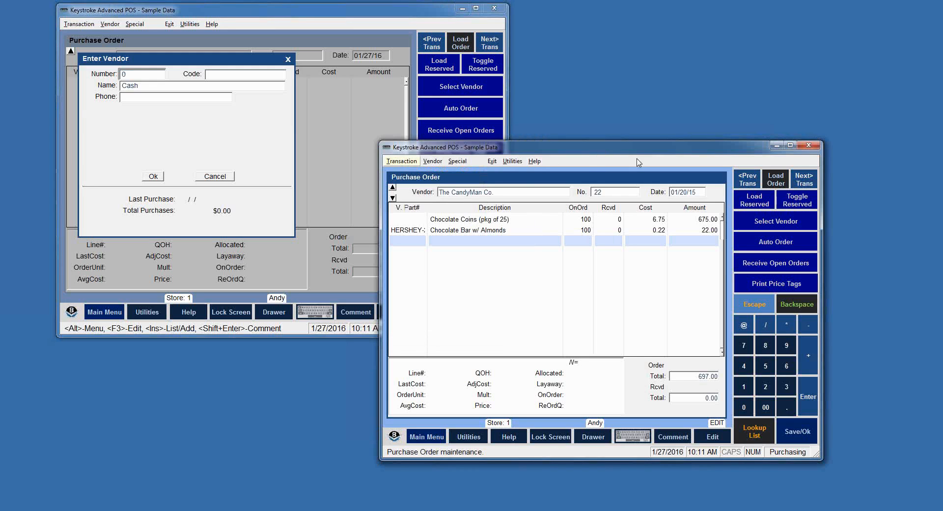
{"action": "left_click", "coordinate": [466, 242]}
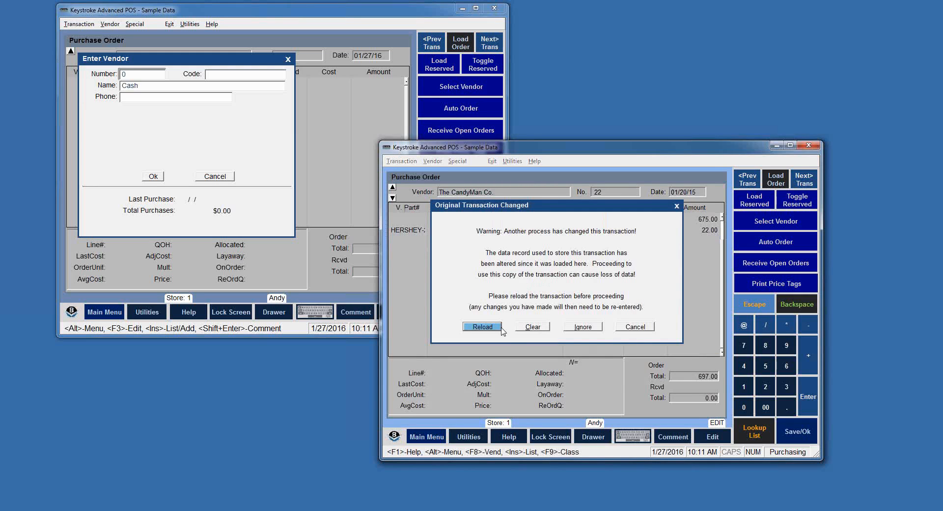
{"action": "left_click", "coordinate": [533, 328]}
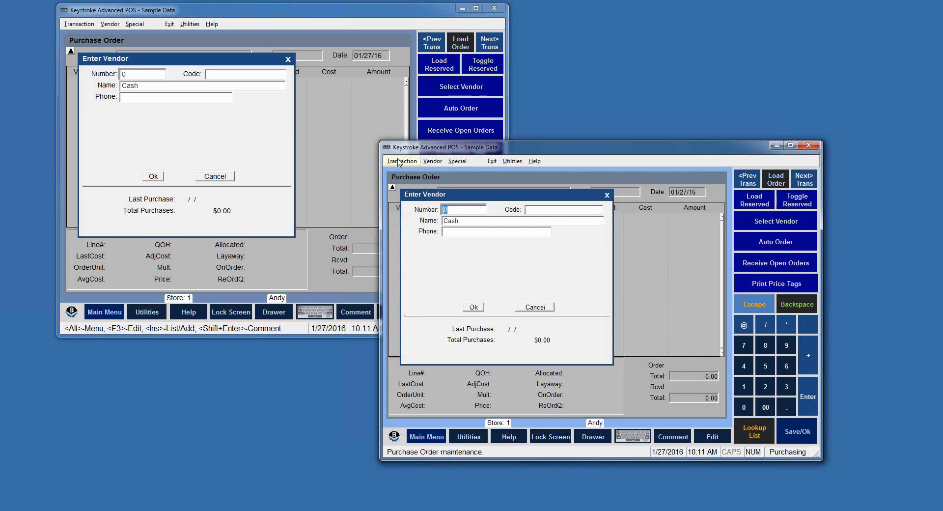
{"action": "left_click", "coordinate": [400, 162]}
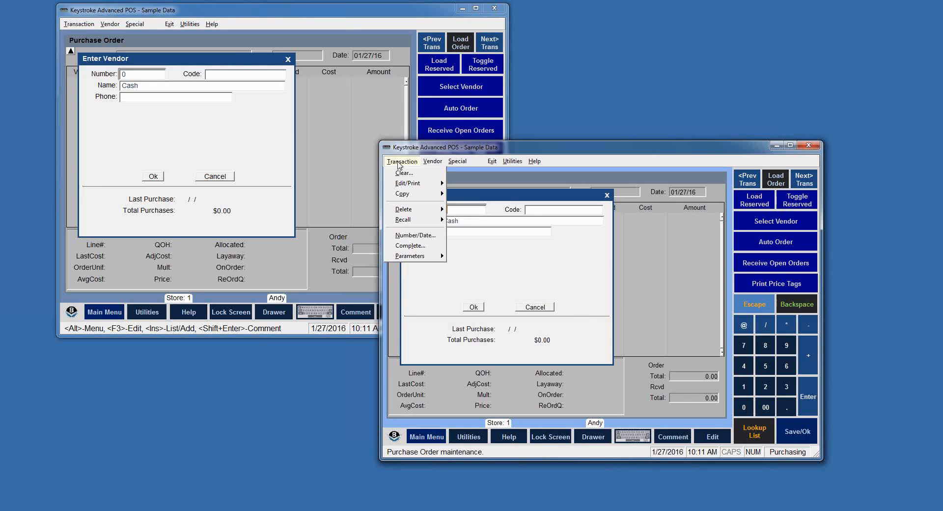
{"action": "mouse_move", "coordinate": [415, 183]}
{"action": "mouse_move", "coordinate": [475, 198]}
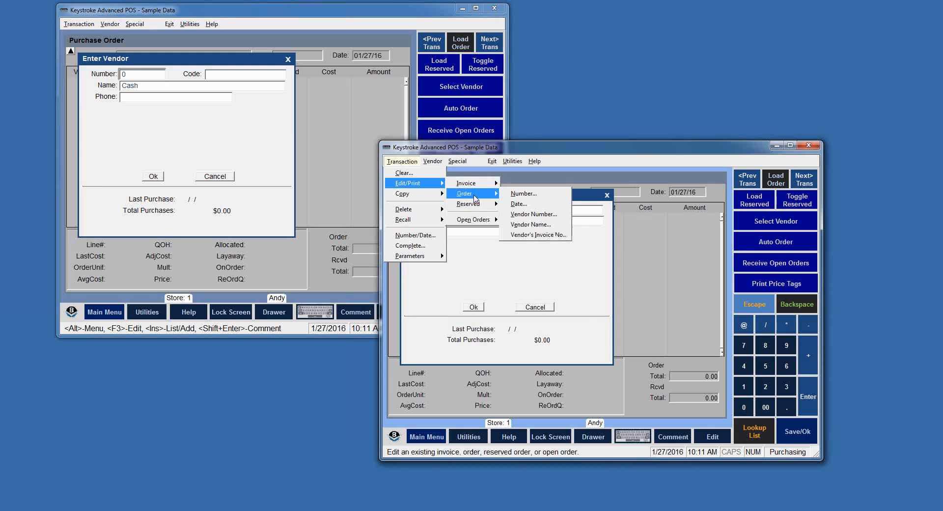
{"action": "left_click", "coordinate": [517, 204]}
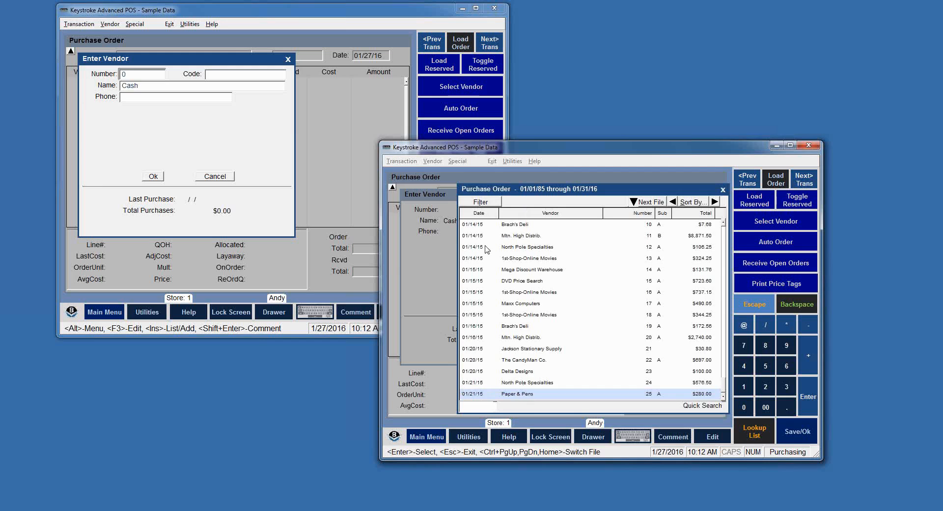
{"action": "key", "text": "Escape"}
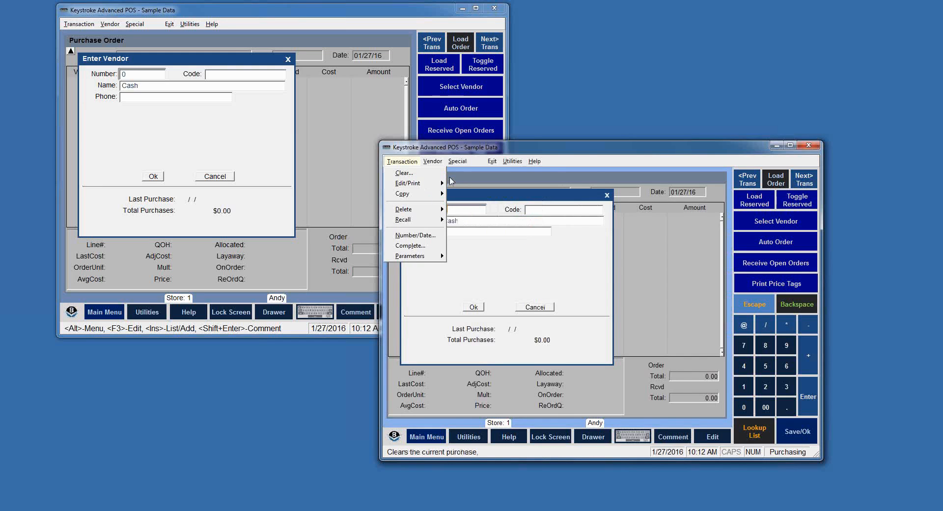
- Switch this window to the Sales Manager, look up sales orders by number and load the Shoes 4 Less order dated 02/07/15
{"action": "mouse_move", "coordinate": [483, 166]}
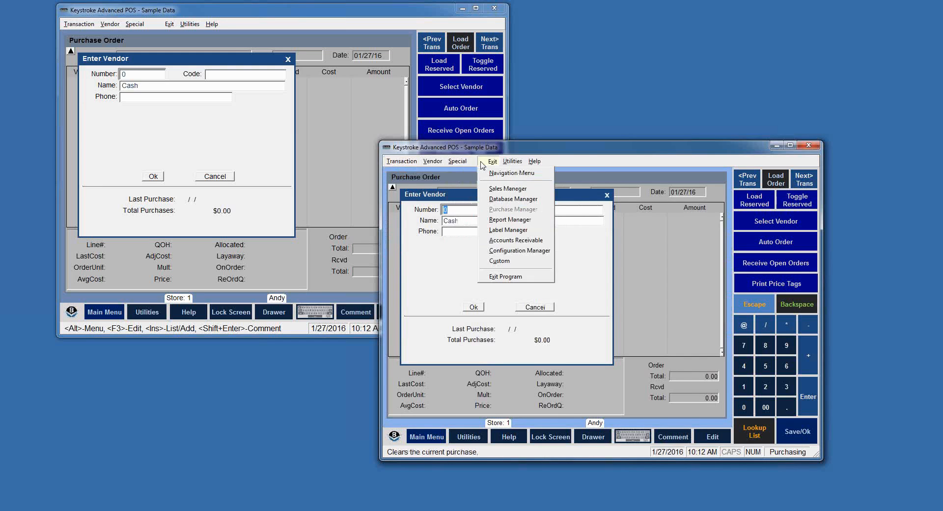
{"action": "left_click", "coordinate": [508, 189]}
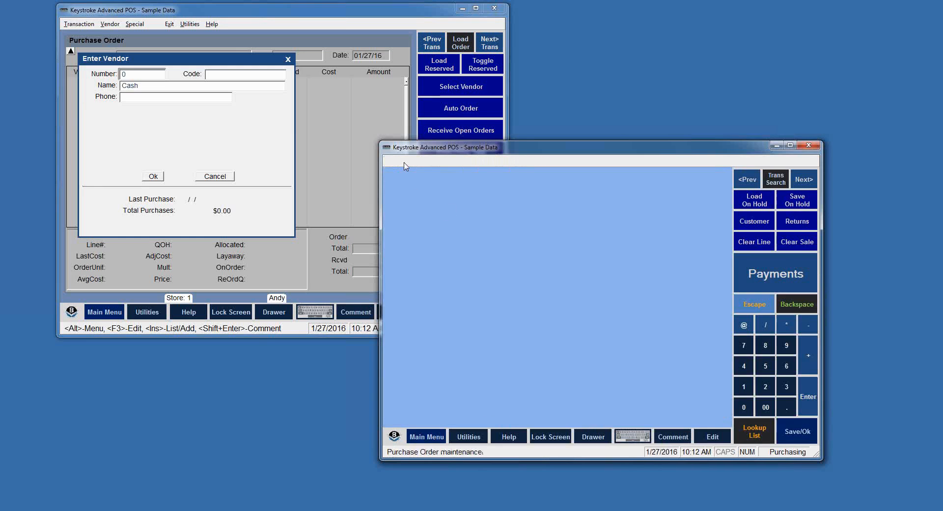
{"action": "left_click", "coordinate": [401, 161]}
{"action": "mouse_move", "coordinate": [419, 201]}
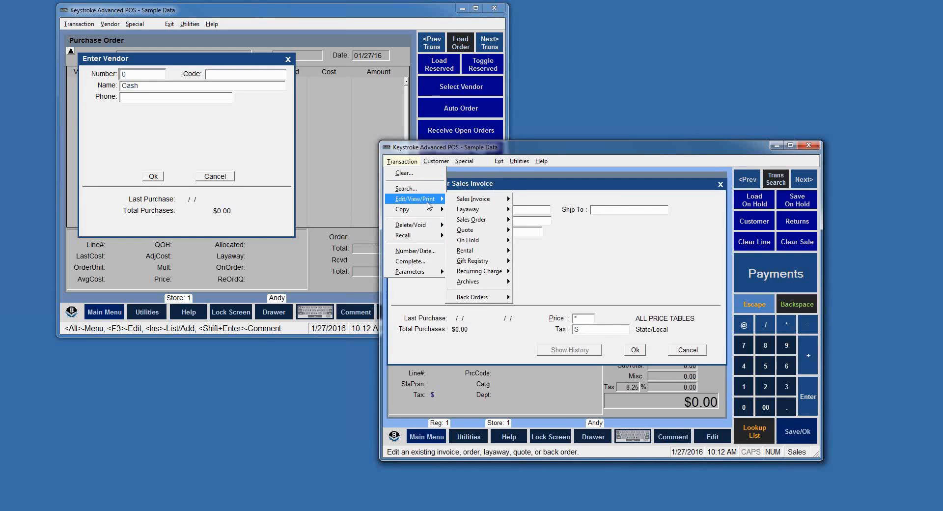
{"action": "mouse_move", "coordinate": [484, 219]}
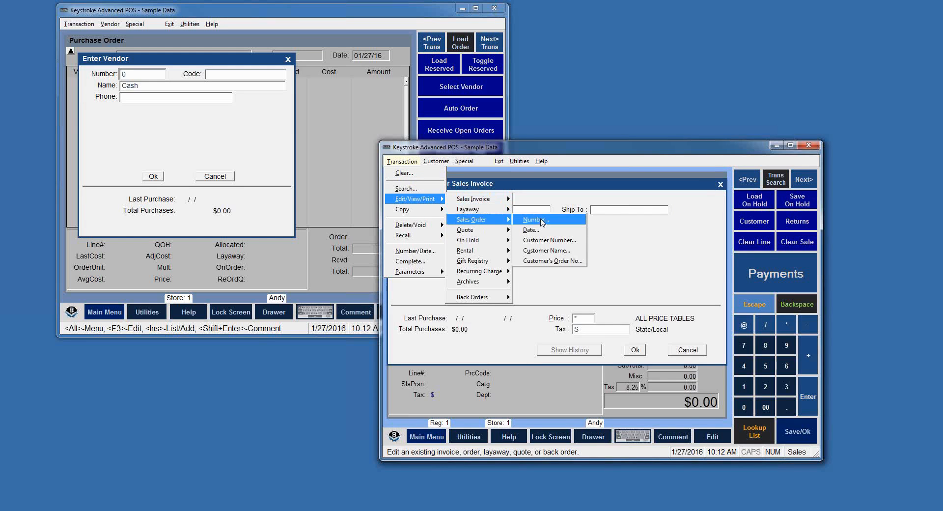
{"action": "left_click", "coordinate": [542, 220]}
{"action": "double_click", "coordinate": [511, 221]}
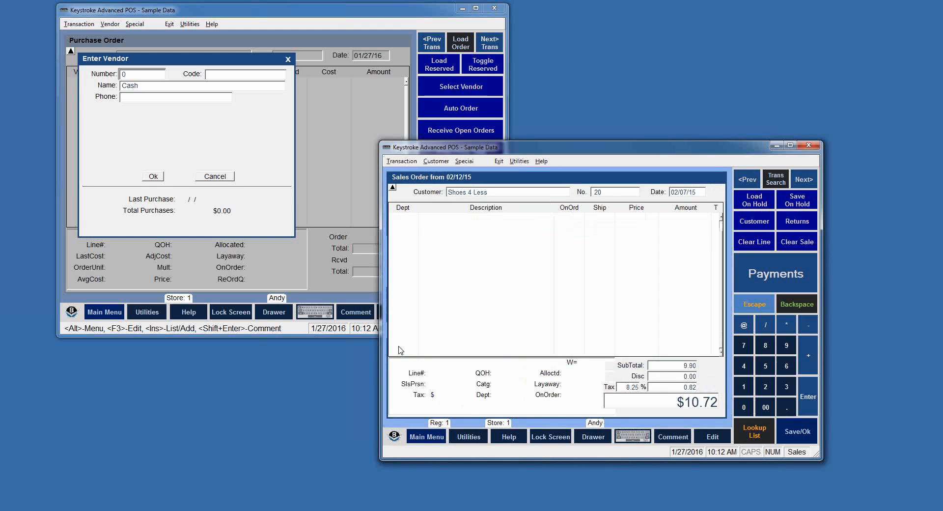
- Switch the other window to the Sales Manager and load the same Shoes 4 Less sales order for editing there
{"action": "left_click", "coordinate": [262, 12]}
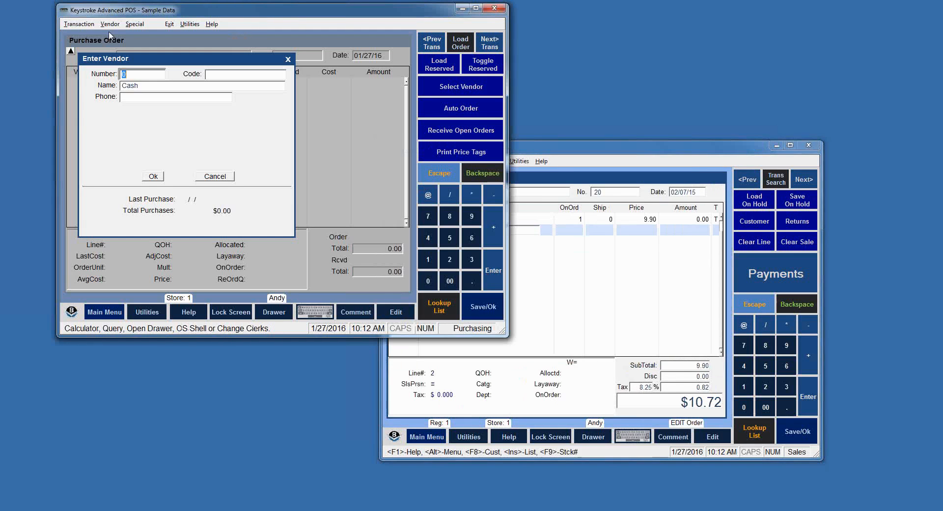
{"action": "left_click", "coordinate": [78, 23]}
{"action": "mouse_move", "coordinate": [146, 25]}
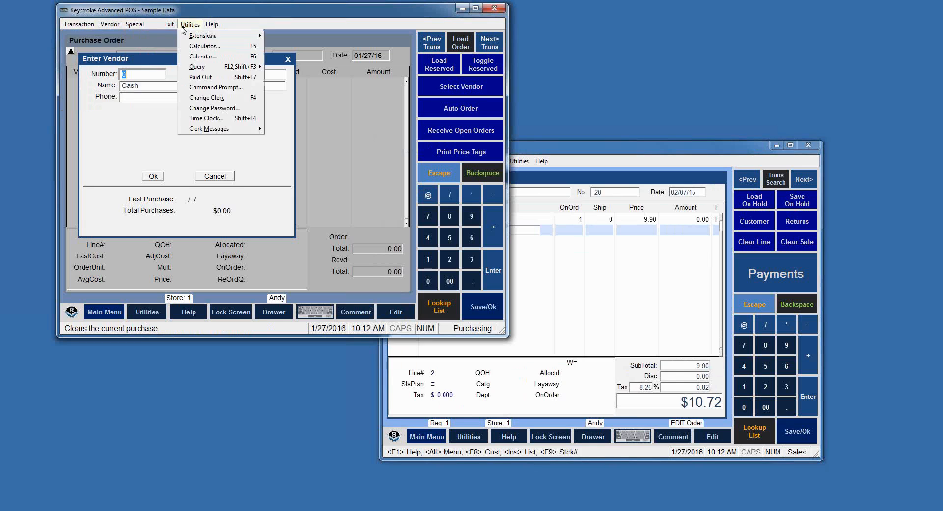
{"action": "left_click", "coordinate": [185, 51]}
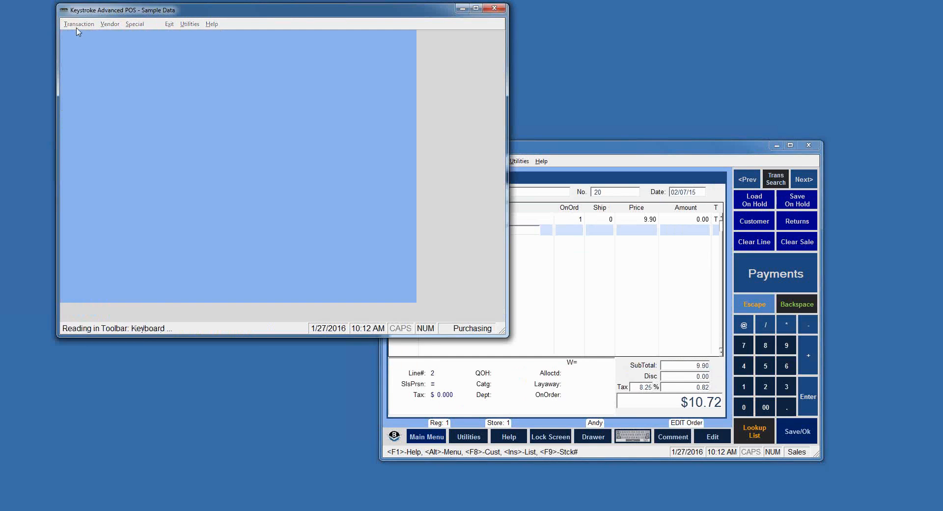
{"action": "left_click", "coordinate": [77, 24]}
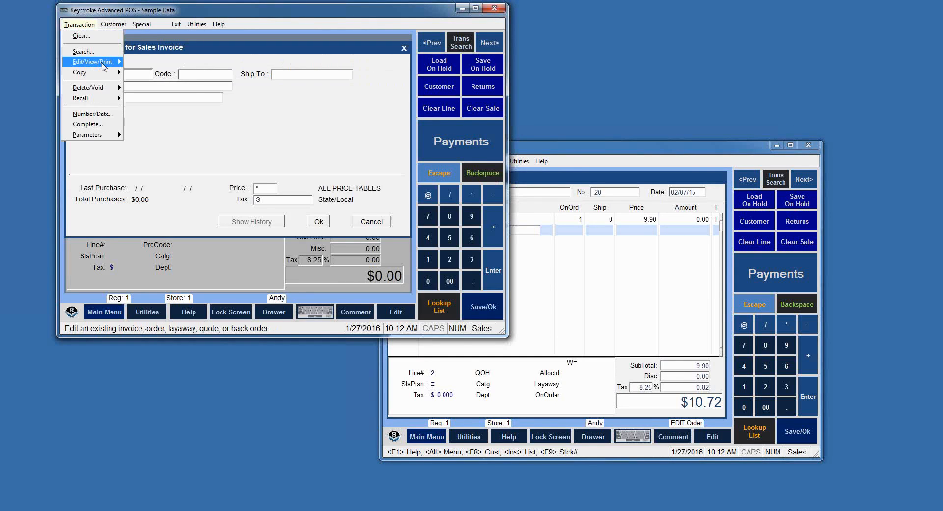
{"action": "mouse_move", "coordinate": [98, 62]}
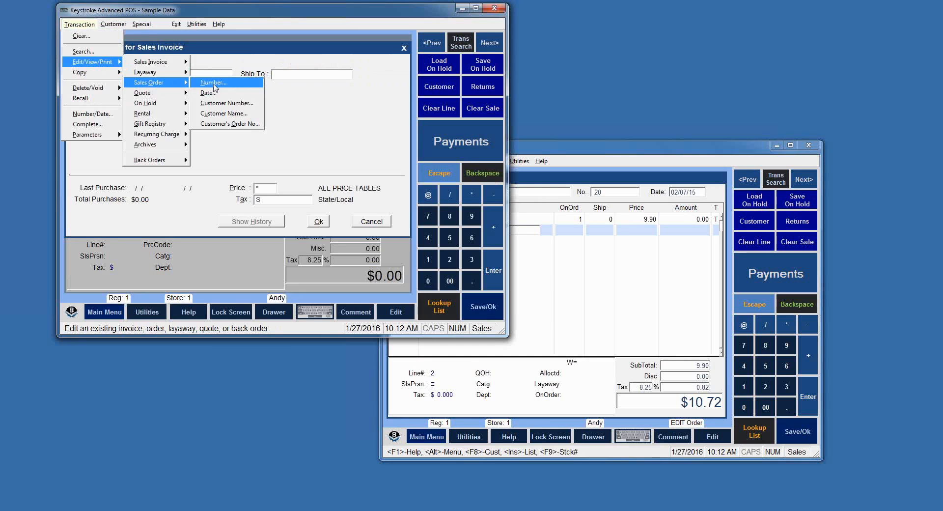
{"action": "left_click", "coordinate": [210, 84]}
{"action": "double_click", "coordinate": [232, 94]}
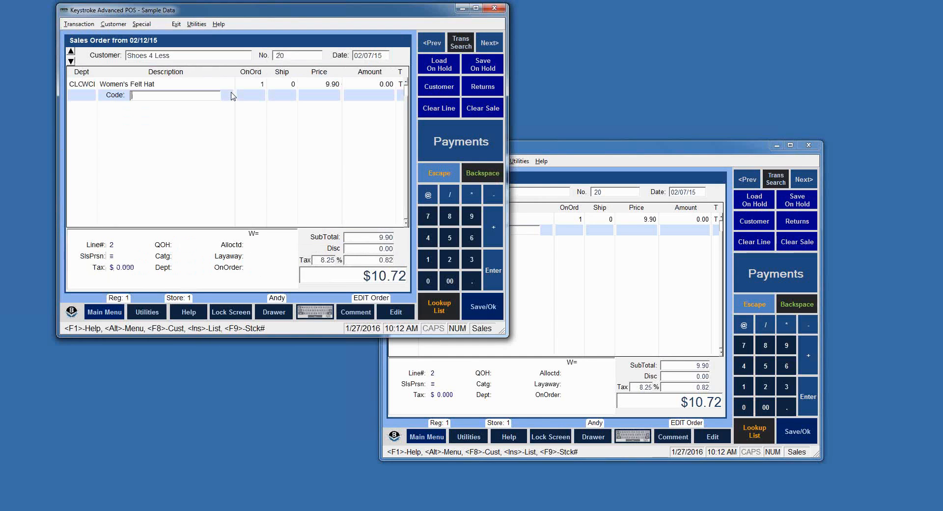
- Enter a ship quantity of 1 for Women's Felt Hat, accept the stock notice and begin completing the sale
{"action": "key", "text": "Up"}
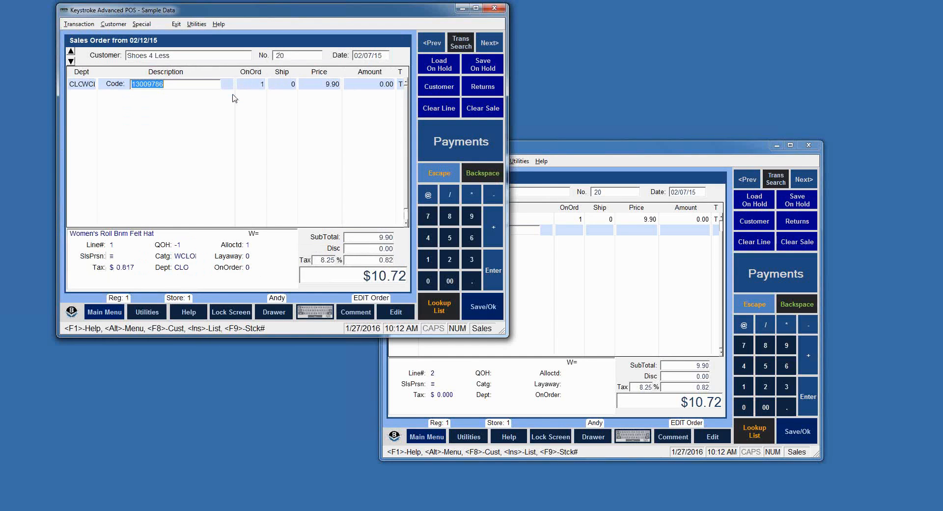
{"action": "key", "text": "Return"}
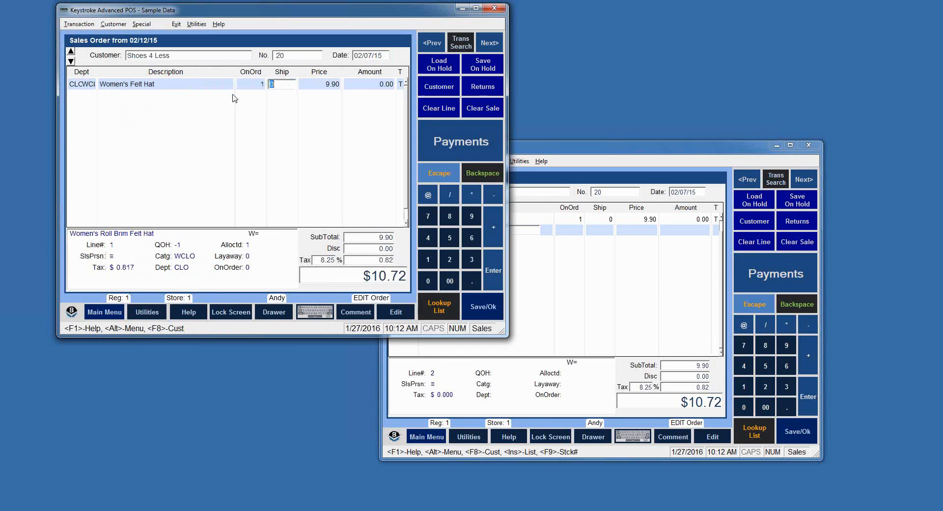
{"action": "type", "text": "1."}
{"action": "key", "text": "Return"}
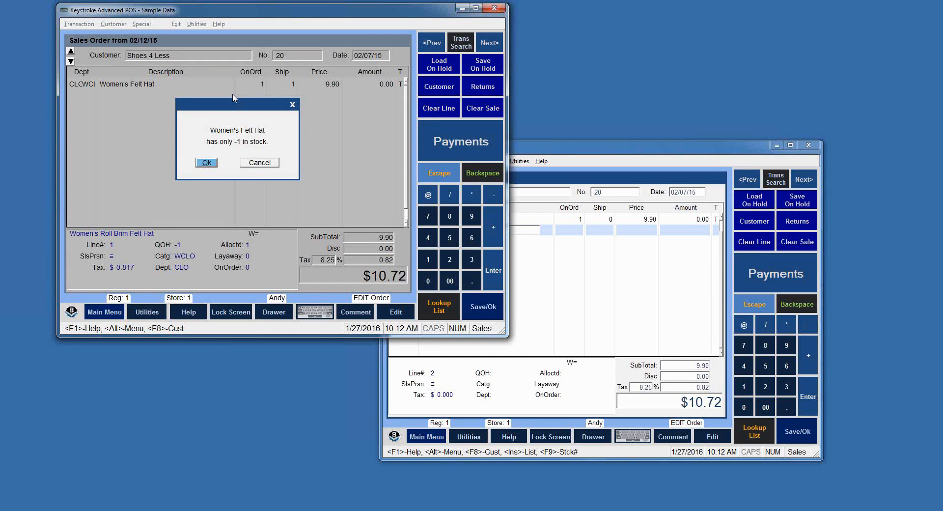
{"action": "key", "text": "Return"}
{"action": "key", "text": "Return"}
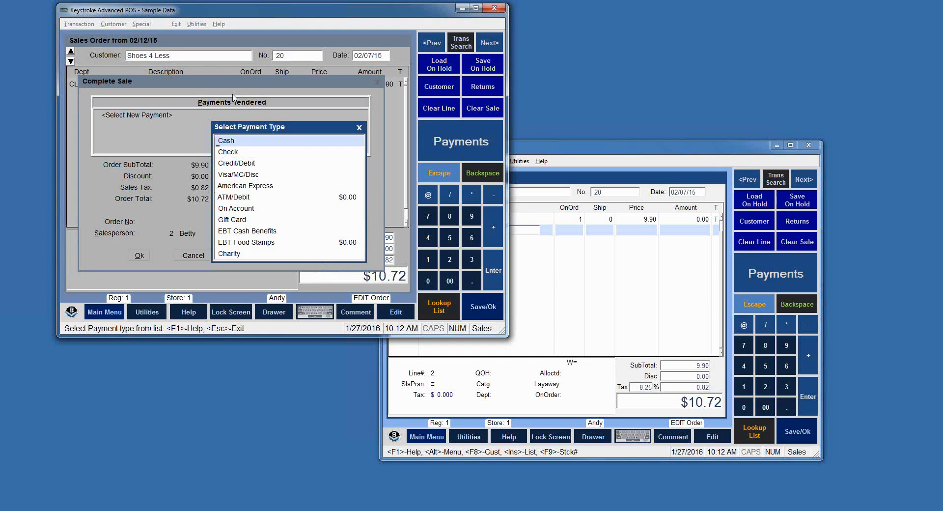
- Tender $10.72 in cash for the Shoes 4 Less order and save it without printing or emailing
{"action": "key", "text": "Return"}
{"action": "key", "text": "Return"}
{"action": "key", "text": "Return"}
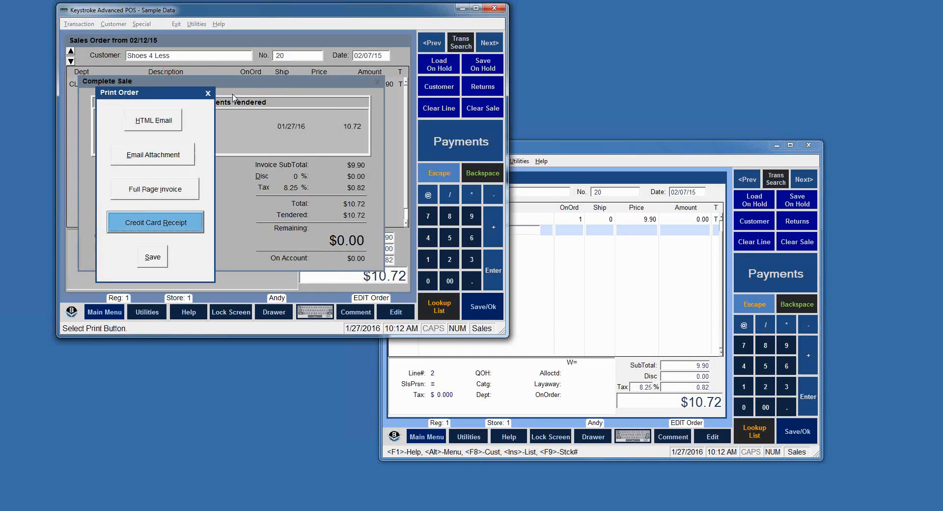
{"action": "key", "text": "Tab"}
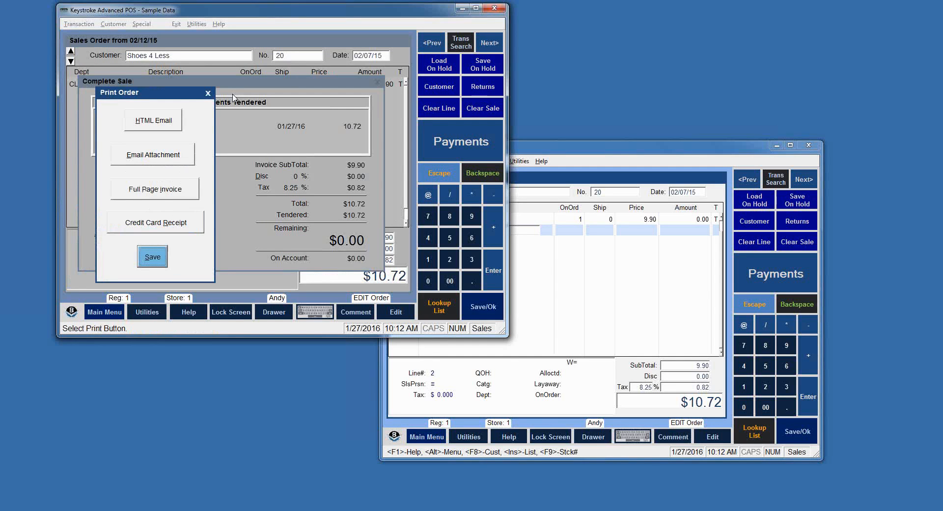
{"action": "key", "text": "Return"}
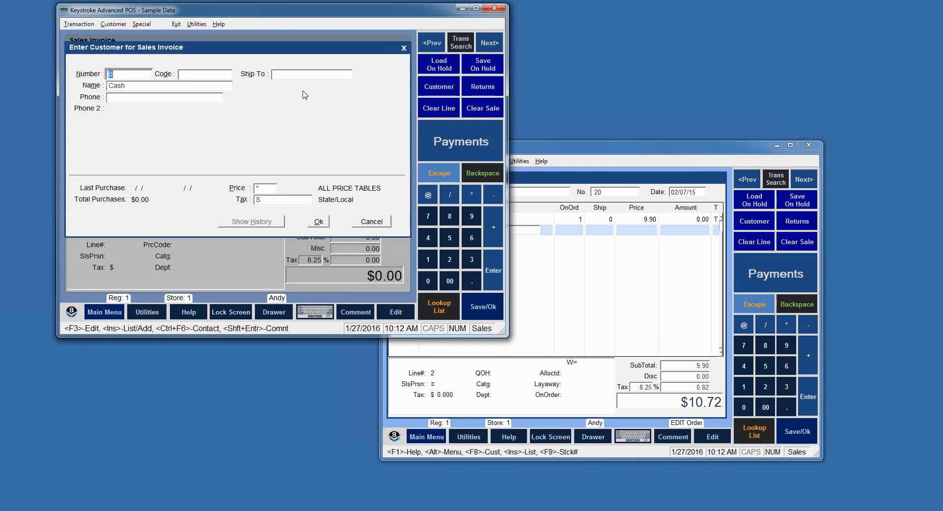
- In the other window's copy of the Shoes 4 Less order, ship 1 Women's Felt Hat, then clear the changed transaction
{"action": "left_click", "coordinate": [621, 165]}
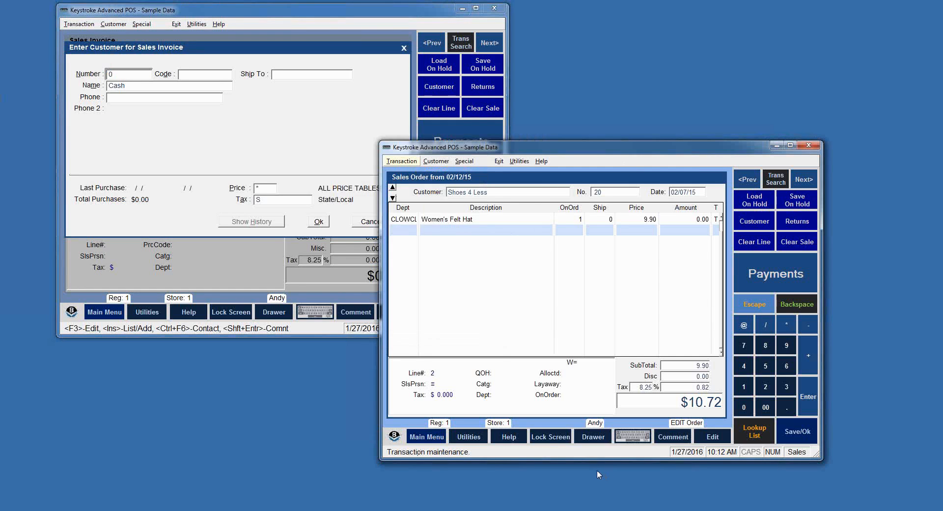
{"action": "left_click", "coordinate": [460, 231]}
{"action": "key", "text": "Up"}
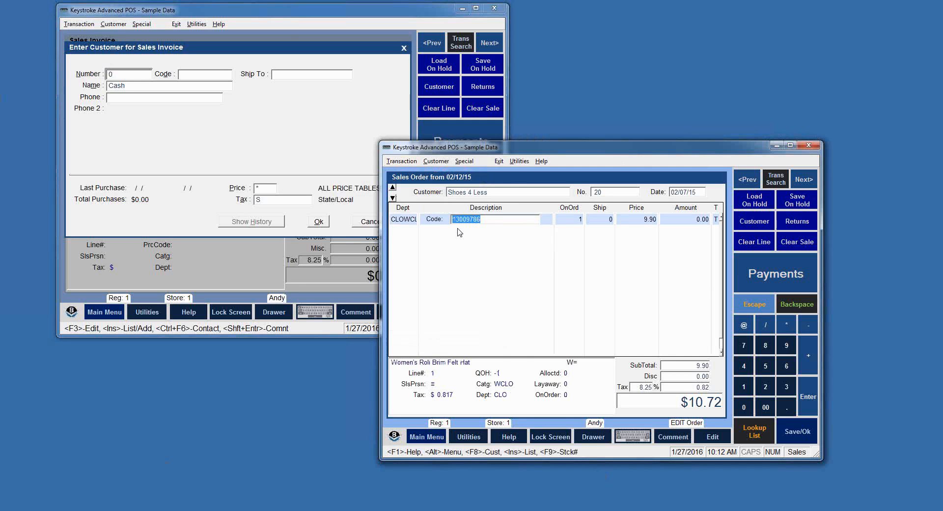
{"action": "key", "text": "Return"}
{"action": "key", "text": "Return"}
{"action": "type", "text": "1"}
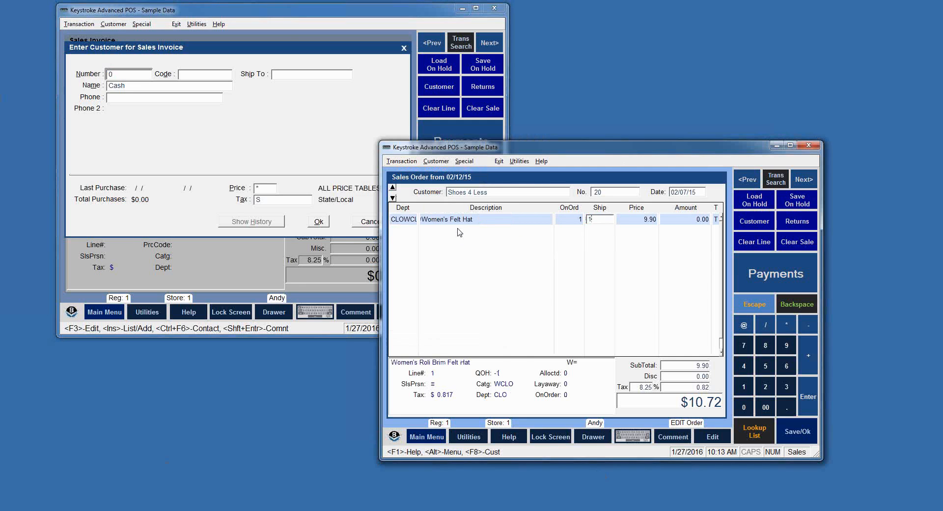
{"action": "key", "text": "Return"}
{"action": "key", "text": "Return"}
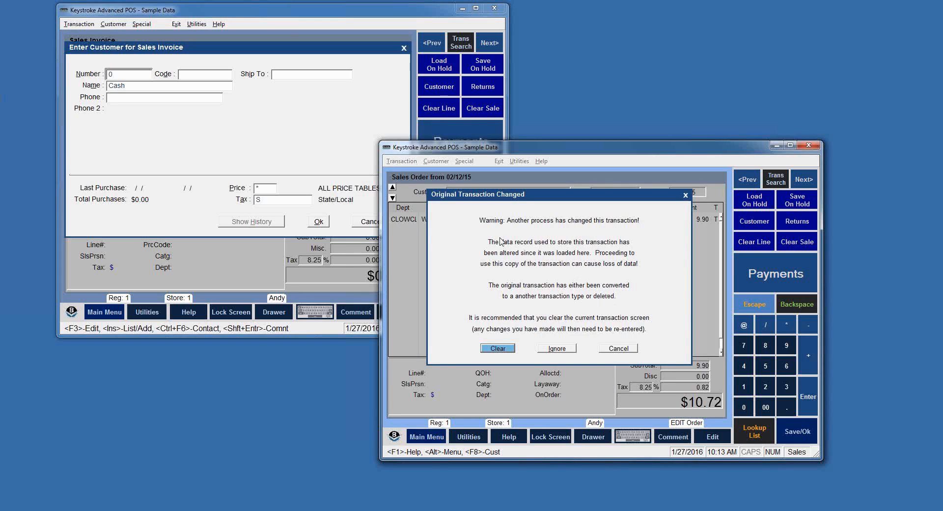
{"action": "left_click", "coordinate": [497, 348]}
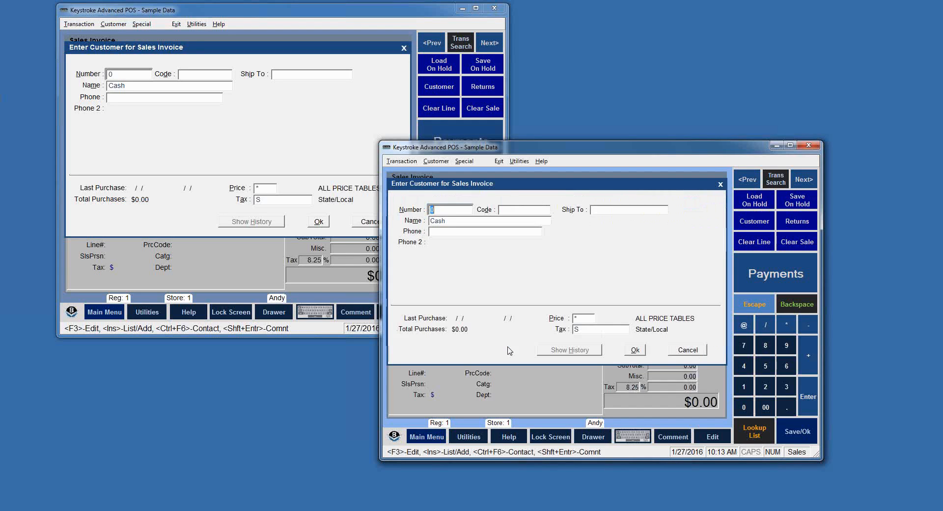